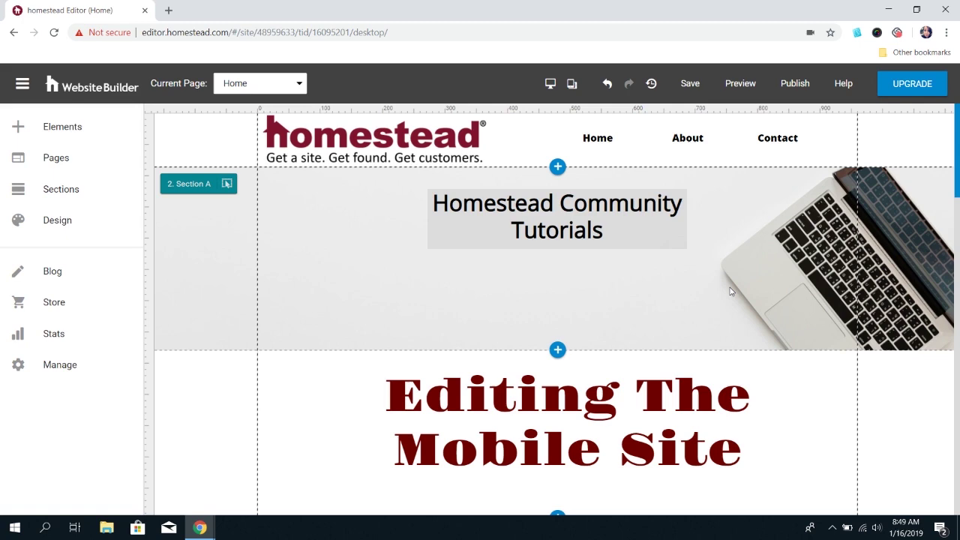
Step: Look over the desktop Home page and switch to the mobile version of the site
scroll(597, 253, down, 10)
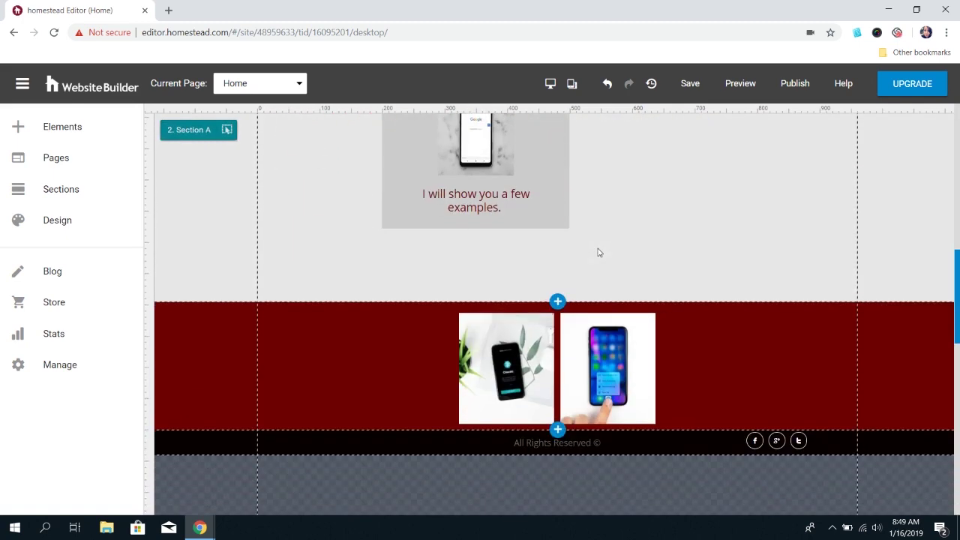
scroll(705, 321, up, 10)
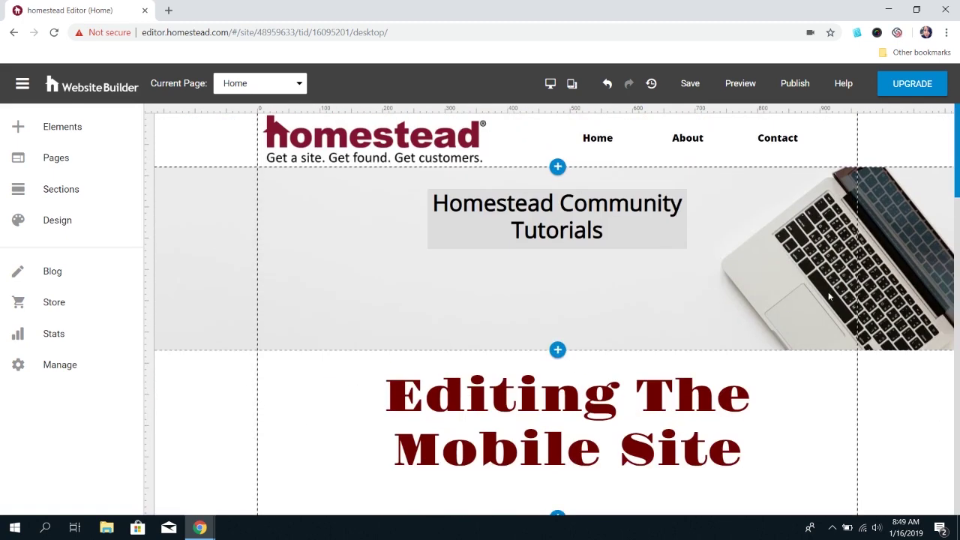
mouse_move(846, 291)
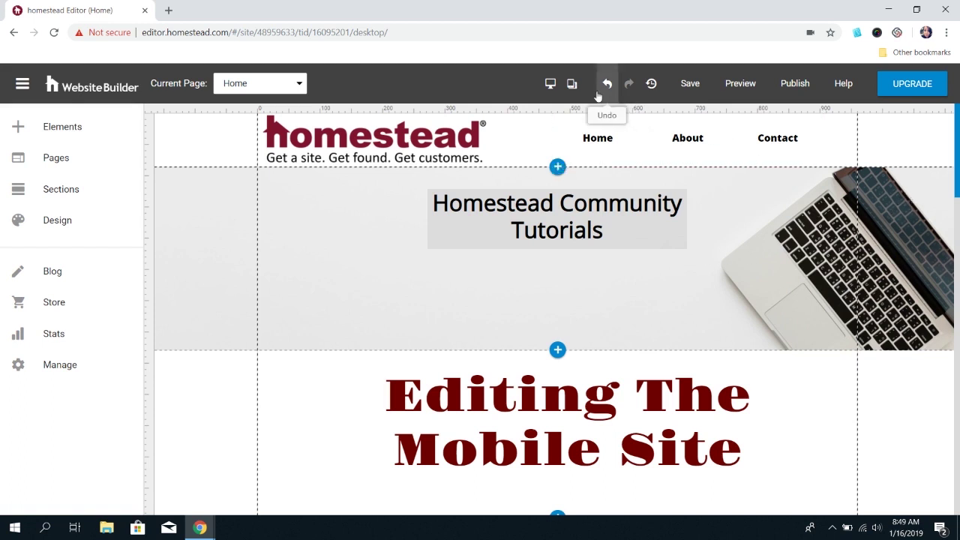
click(572, 84)
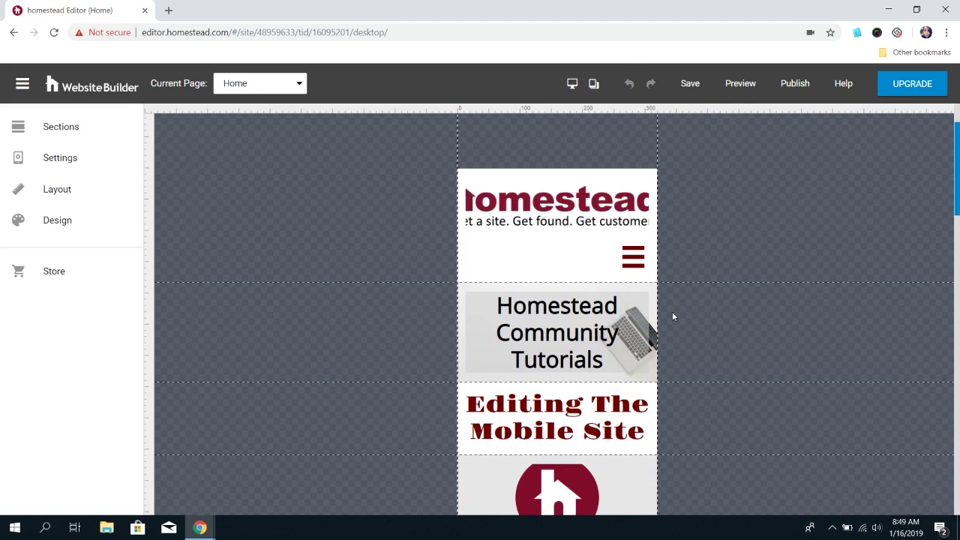
Step: Turn on Mobile Custom Style for Section A, the banner with the Homestead Community Tutorials title
click(655, 329)
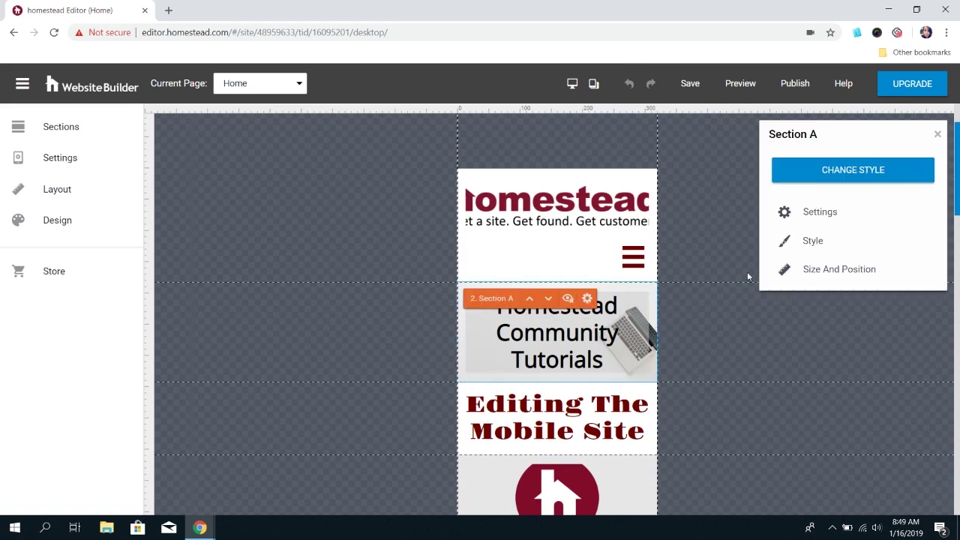
click(812, 241)
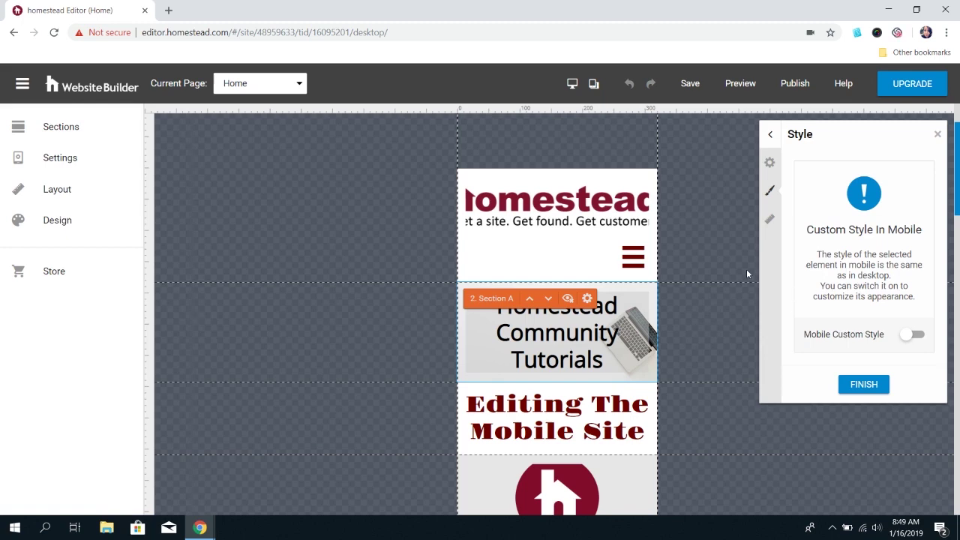
click(770, 135)
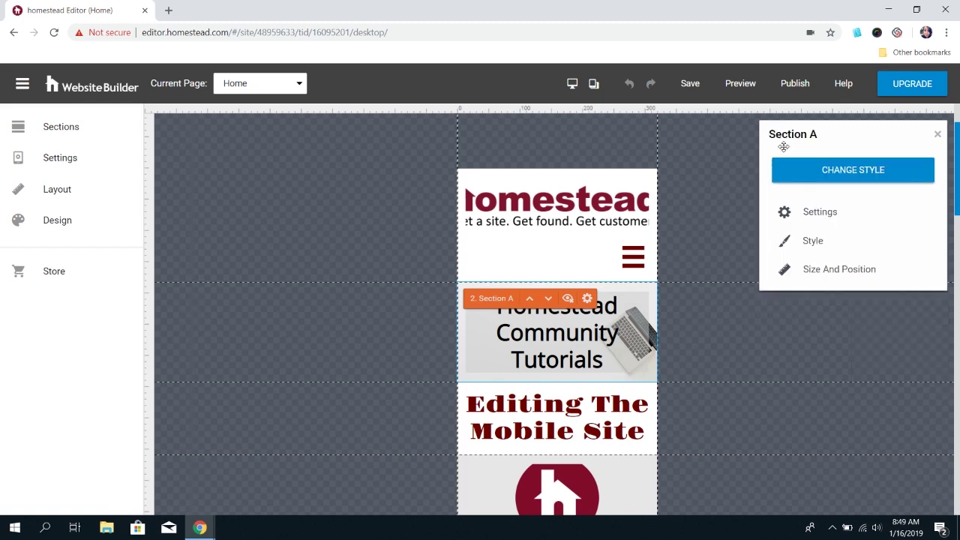
click(810, 239)
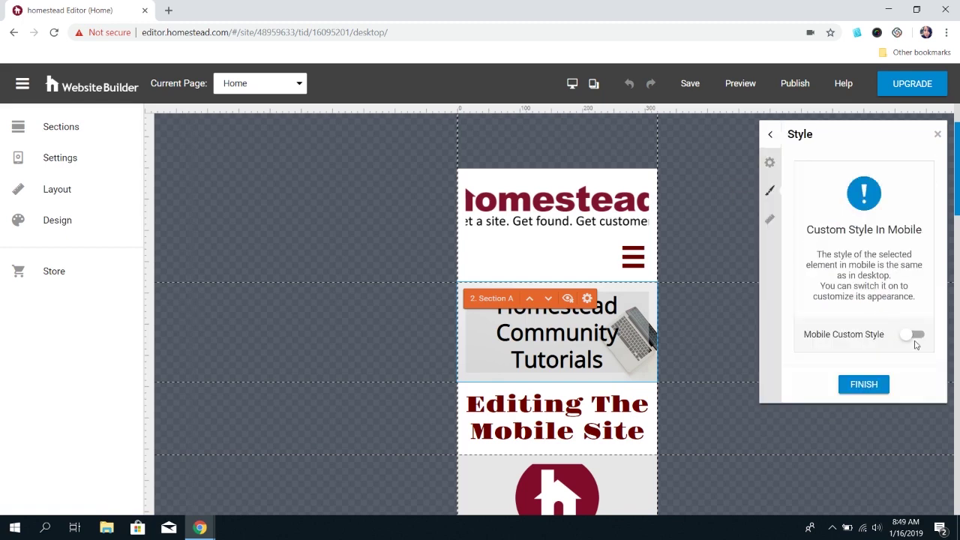
click(915, 335)
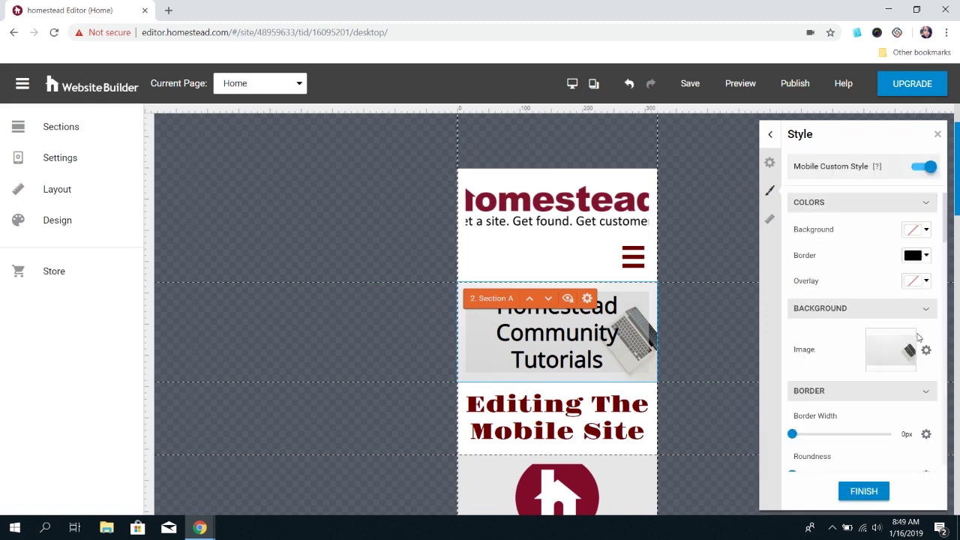
Step: Clear the mobile banner's background image and give the section a plain grey background color
click(927, 352)
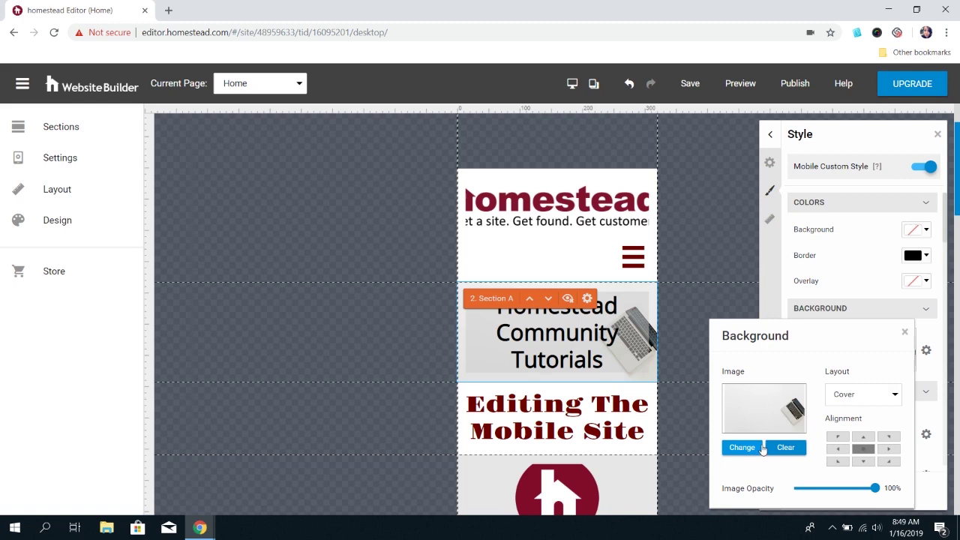
click(786, 448)
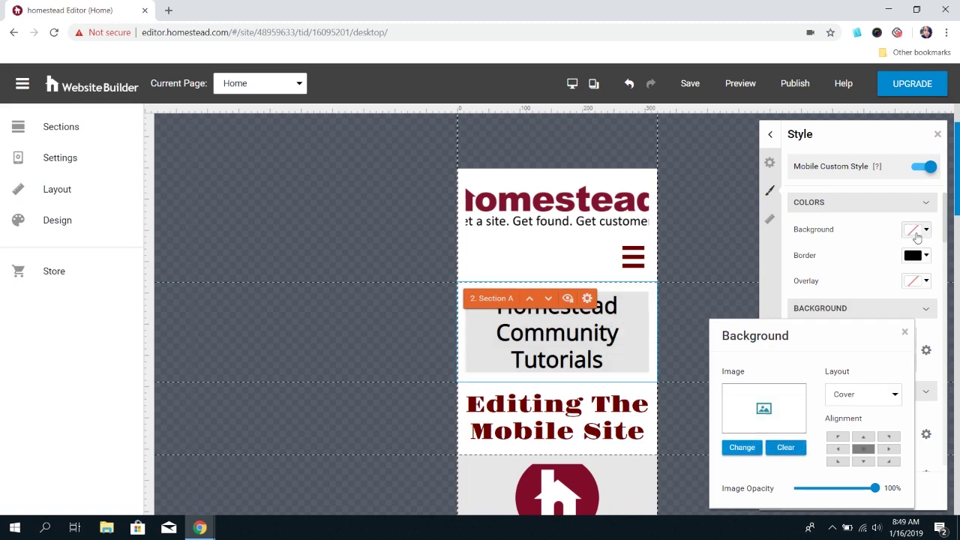
click(913, 231)
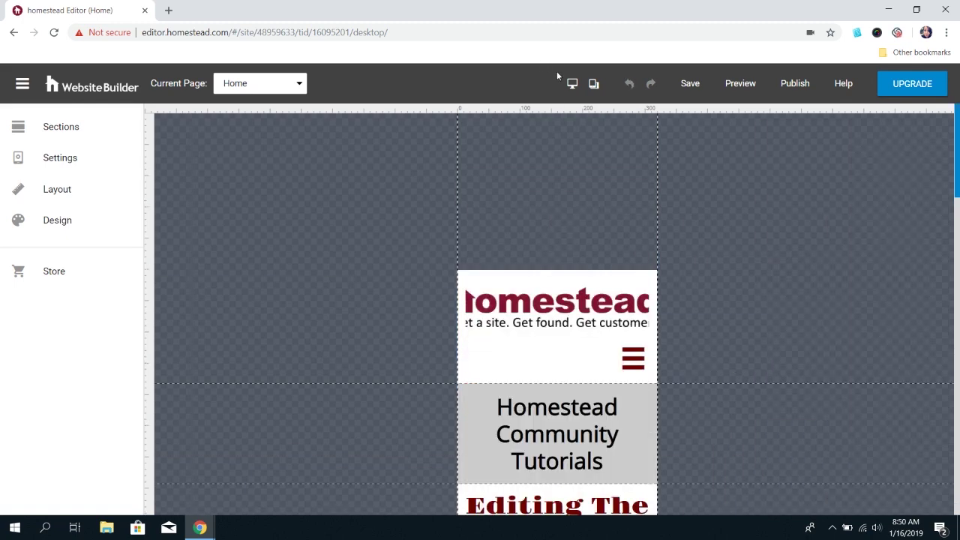
Step: Switch back to the desktop version and set the header's homestead logo image layout to Fit
click(571, 84)
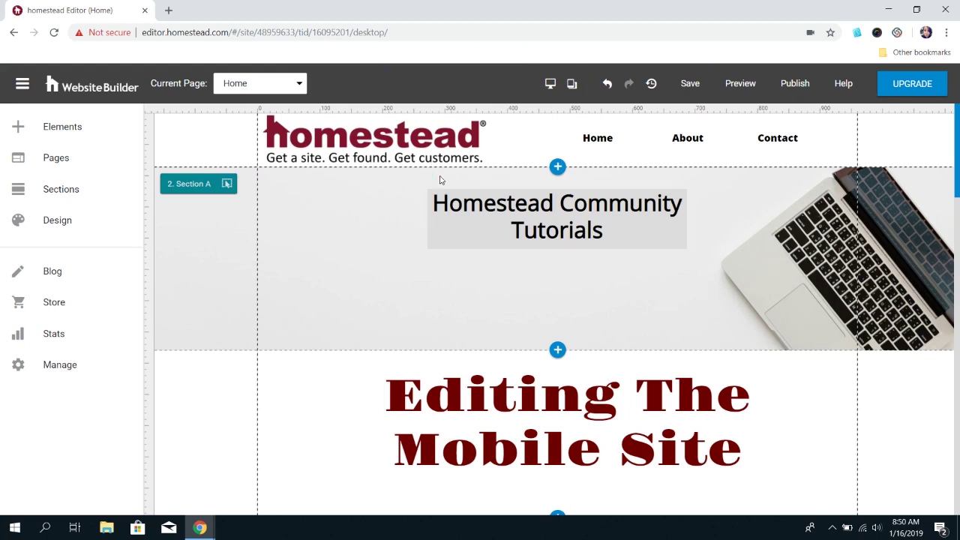
click(433, 154)
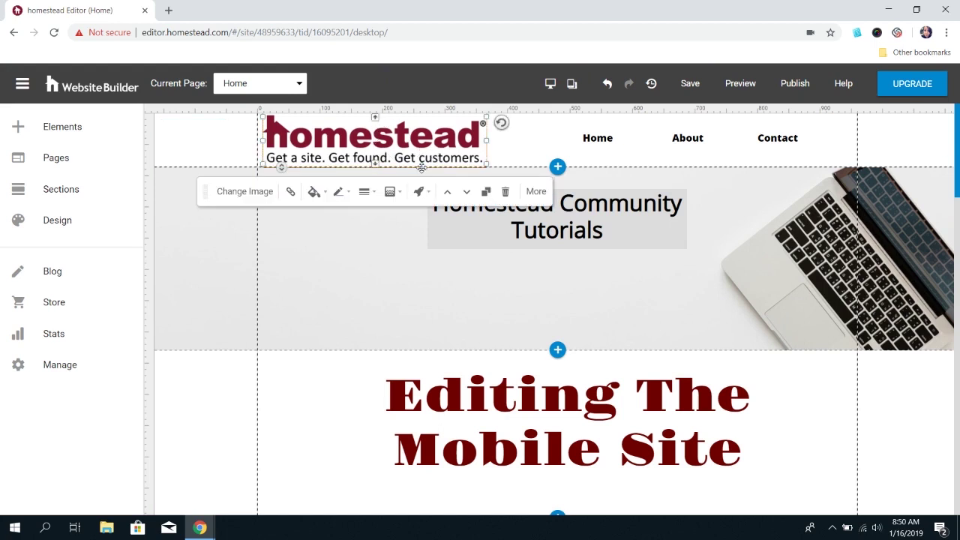
click(572, 83)
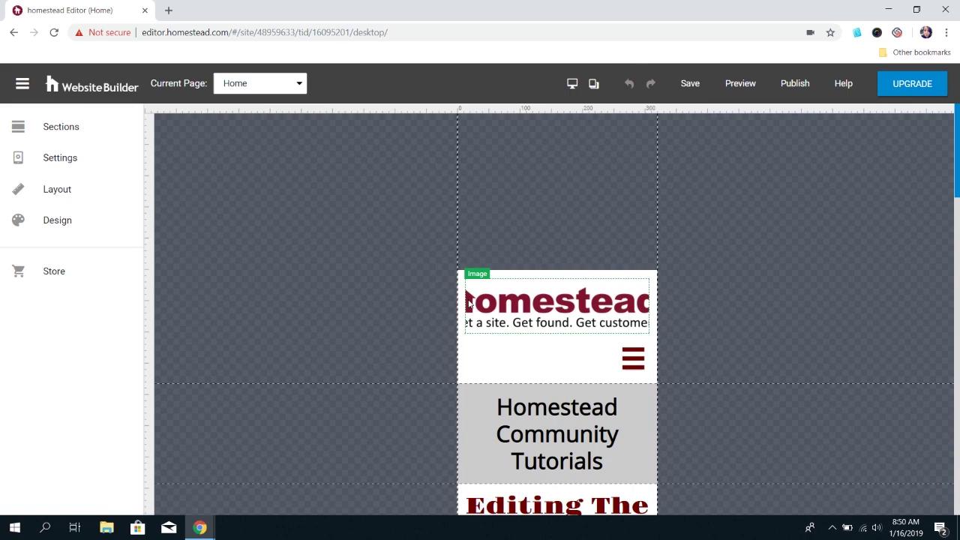
click(572, 84)
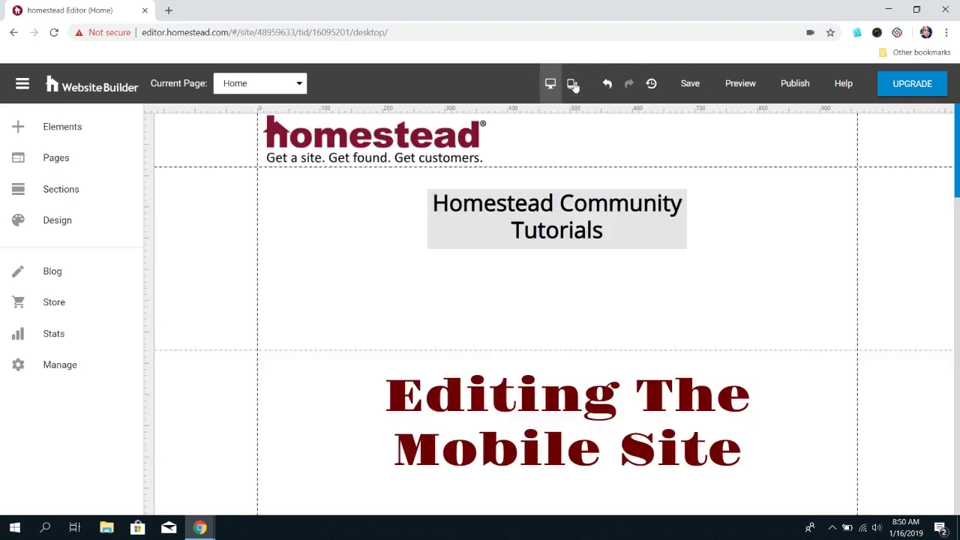
click(471, 145)
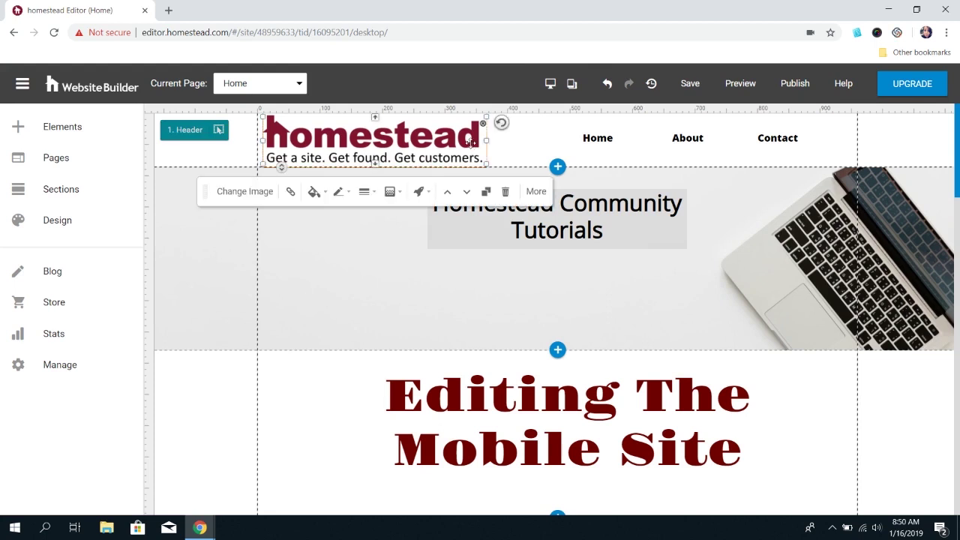
click(532, 192)
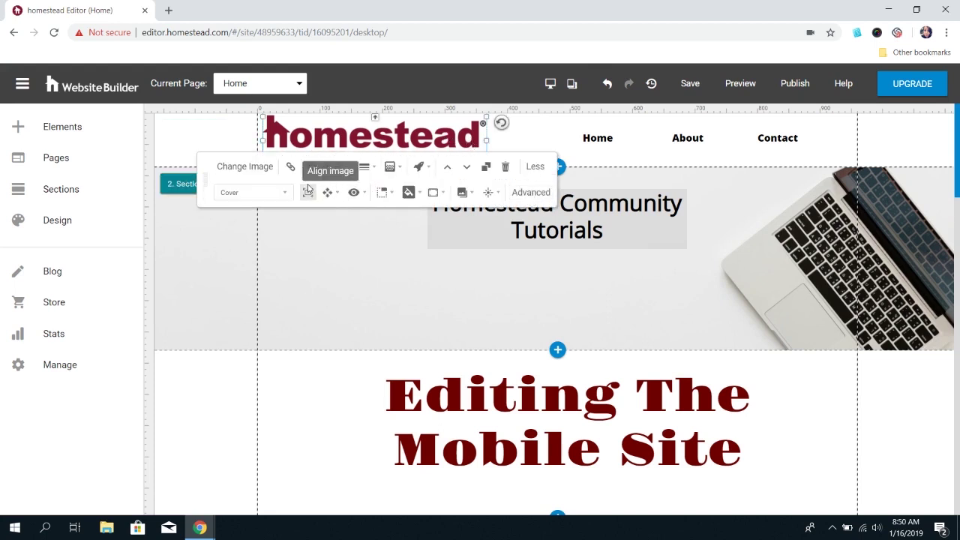
click(283, 192)
click(242, 292)
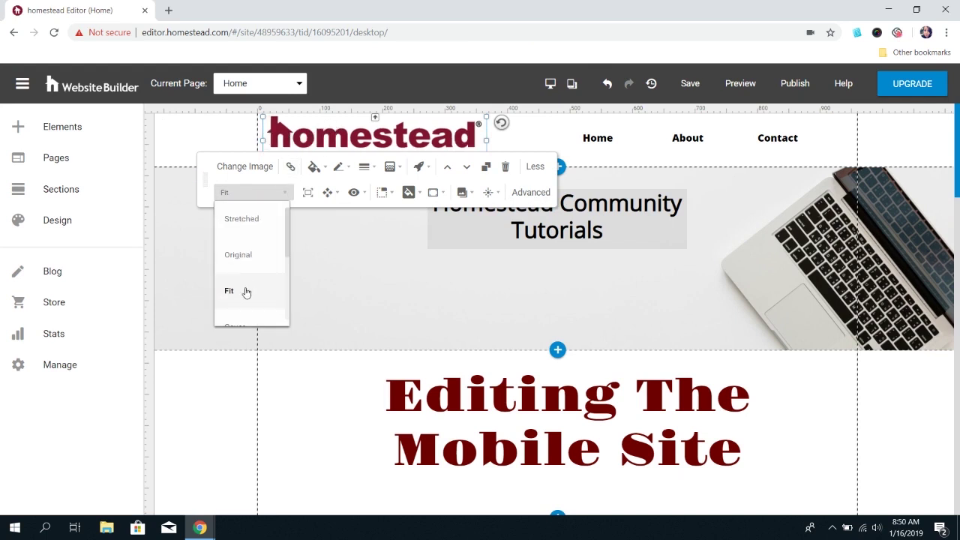
scroll(245, 294, down, 1)
click(242, 305)
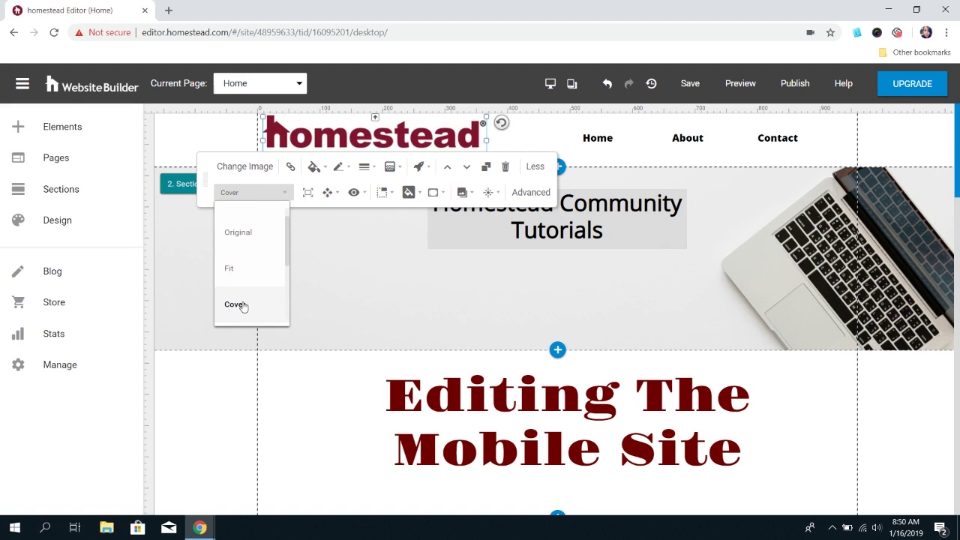
click(246, 274)
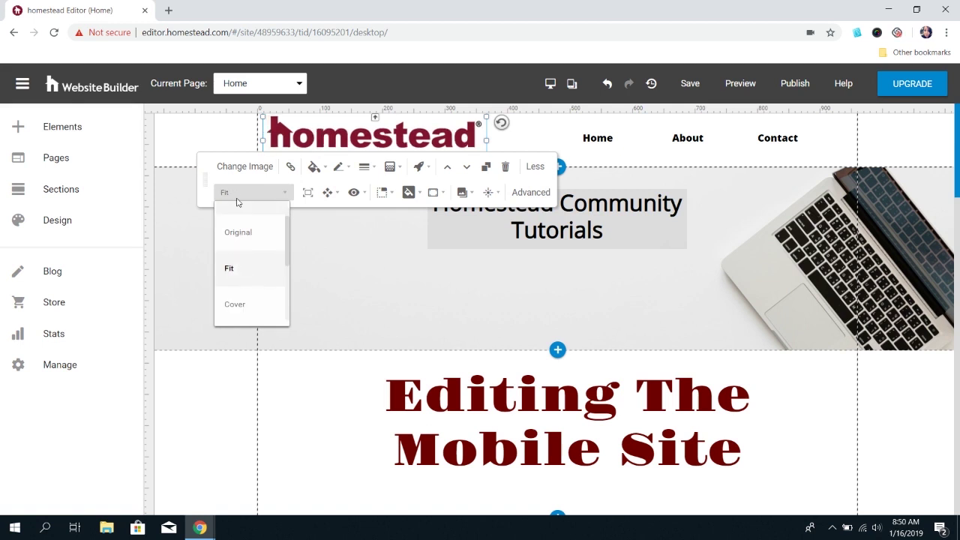
click(238, 148)
click(266, 155)
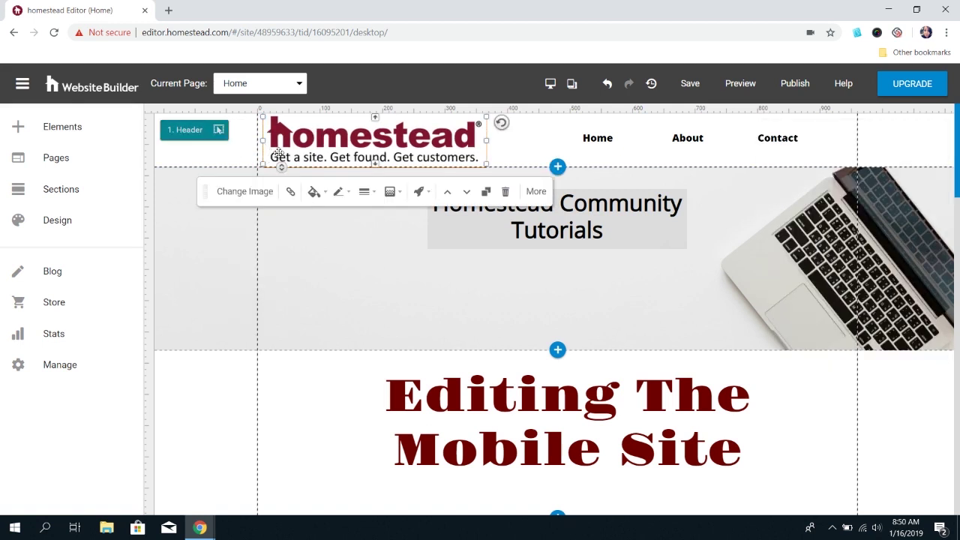
click(524, 156)
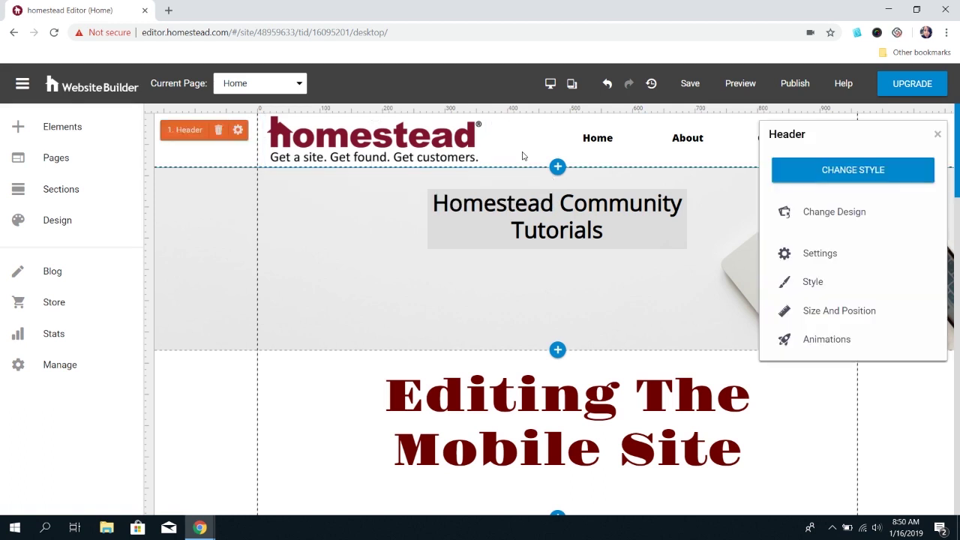
Step: Check the images in the mobile version, and in the desktop version set Section B's round house logo to Fit
click(572, 84)
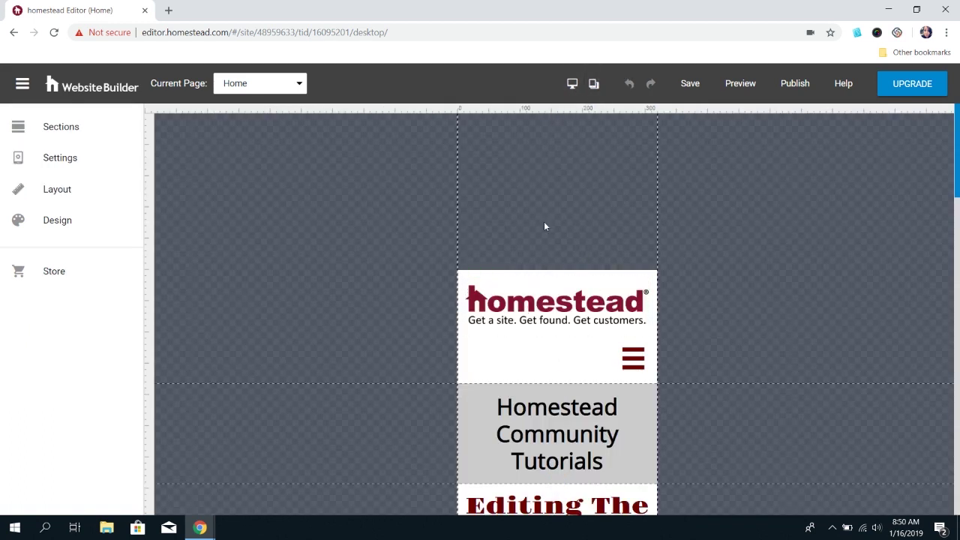
scroll(592, 182, down, 5)
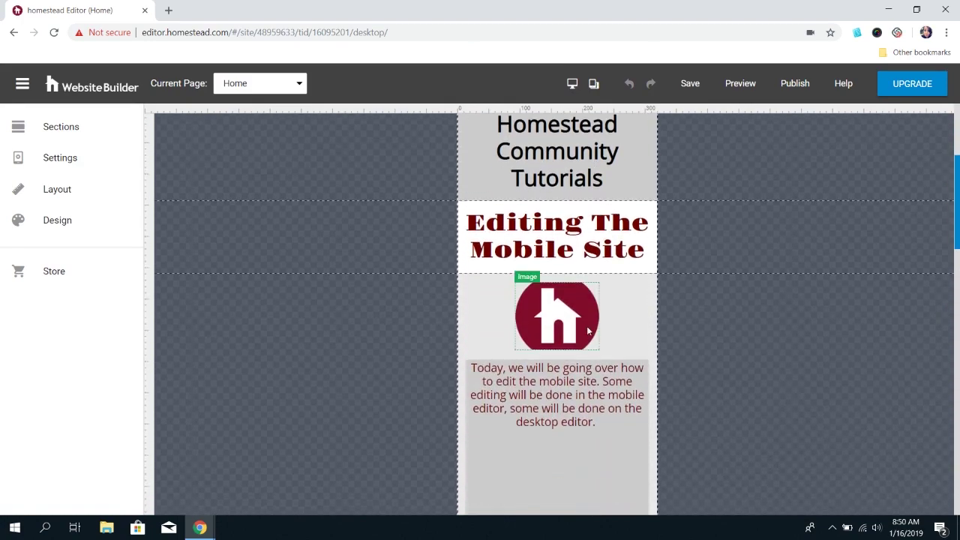
scroll(577, 289, down, 5)
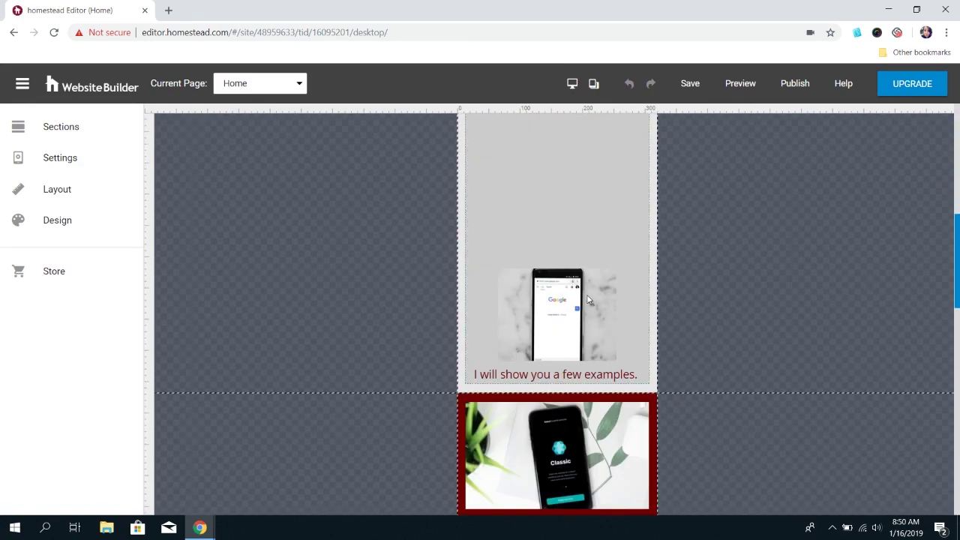
click(573, 84)
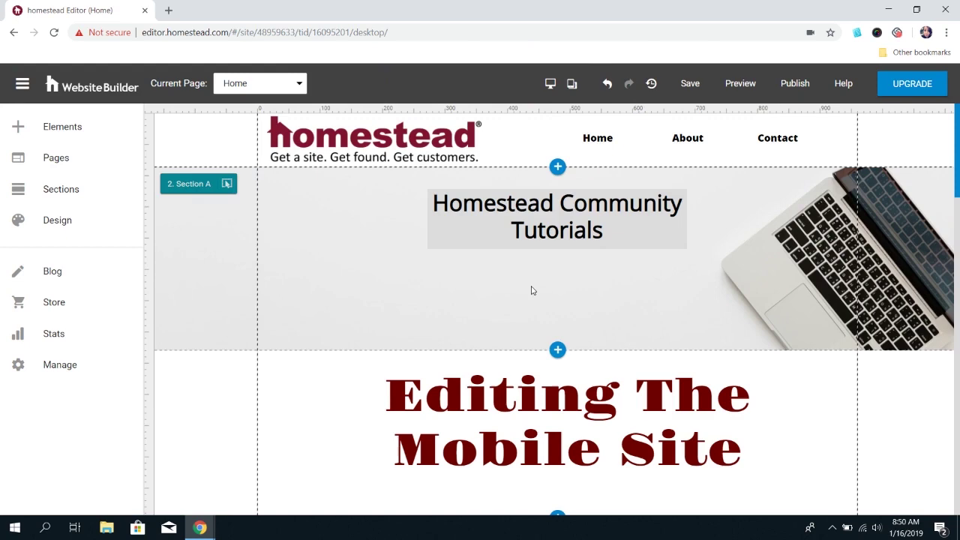
scroll(532, 289, down, 5)
click(345, 225)
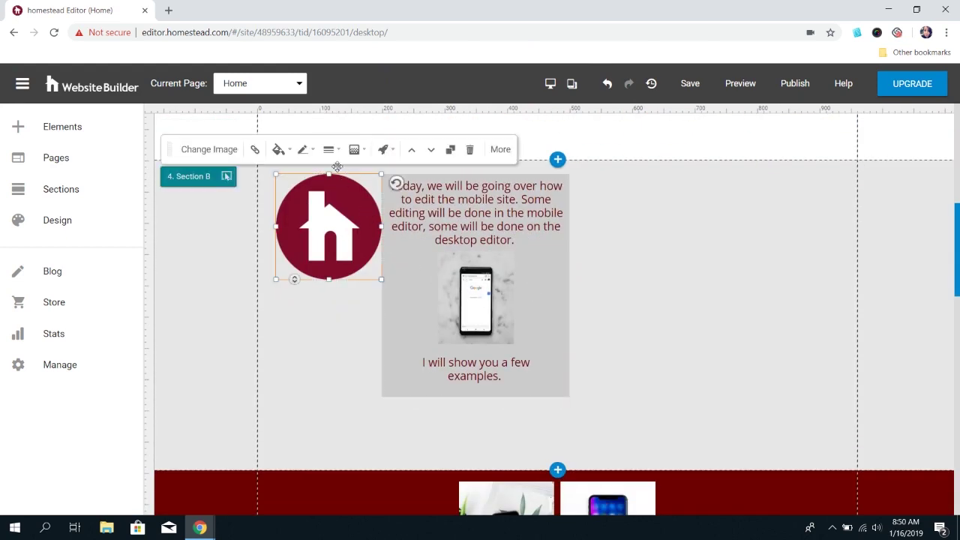
click(501, 149)
click(217, 150)
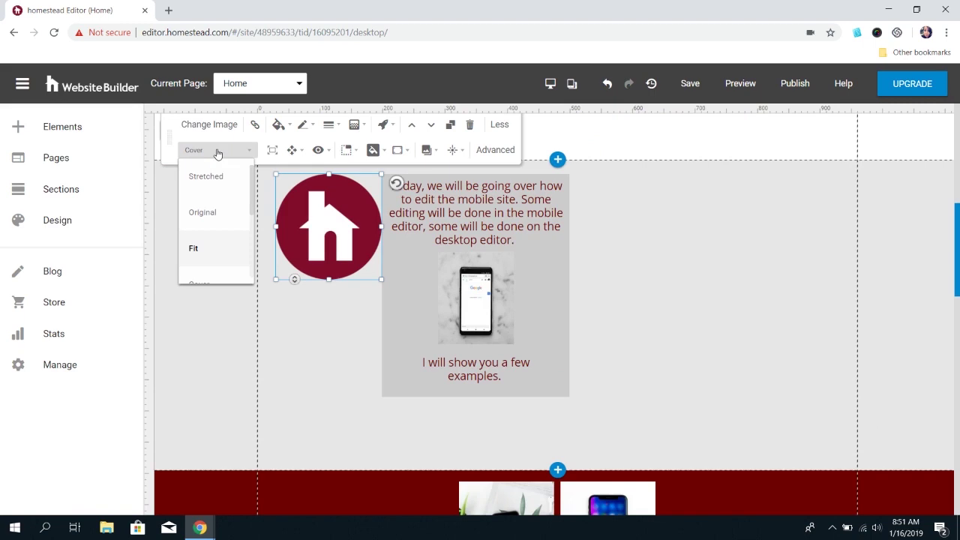
click(215, 251)
click(268, 360)
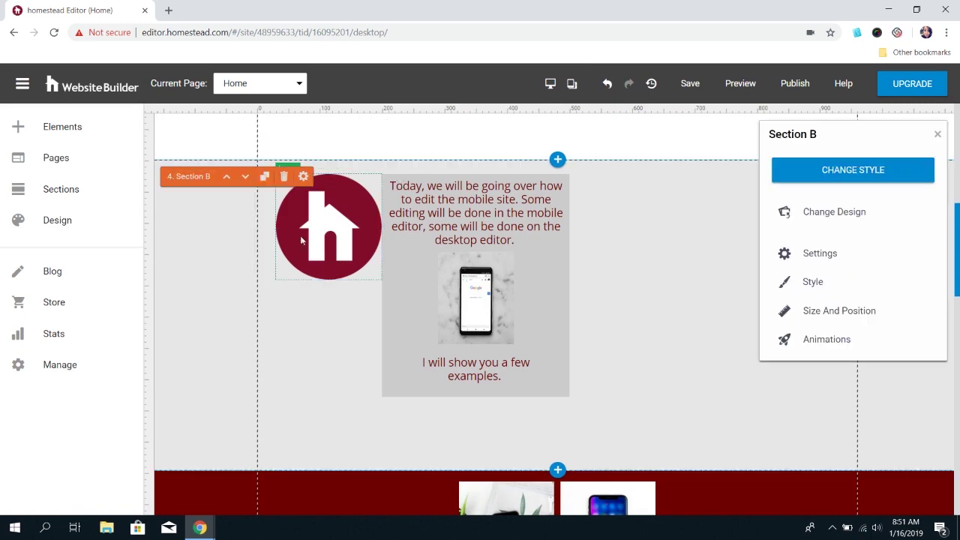
Step: In the mobile version, enlarge the round house logo above the introductory text
click(571, 83)
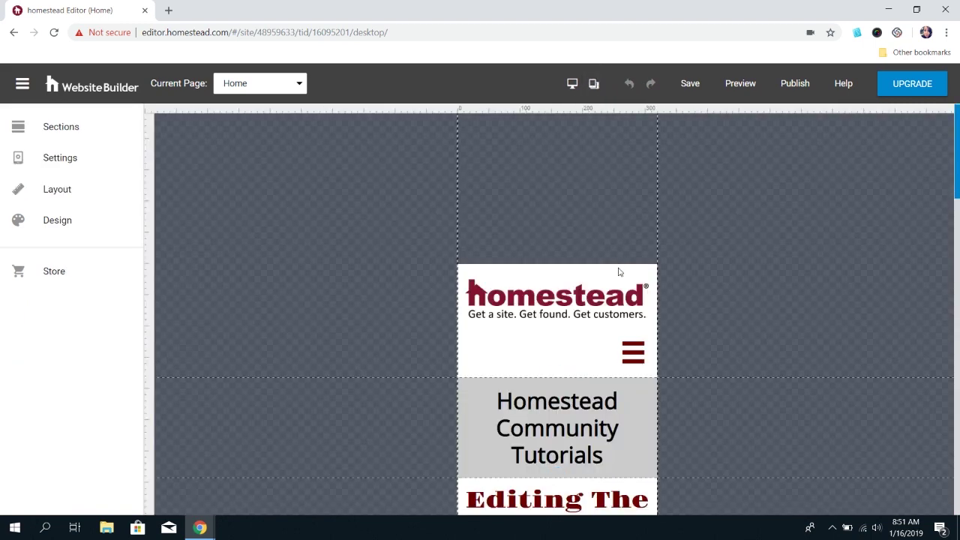
scroll(620, 272, down, 3)
click(594, 271)
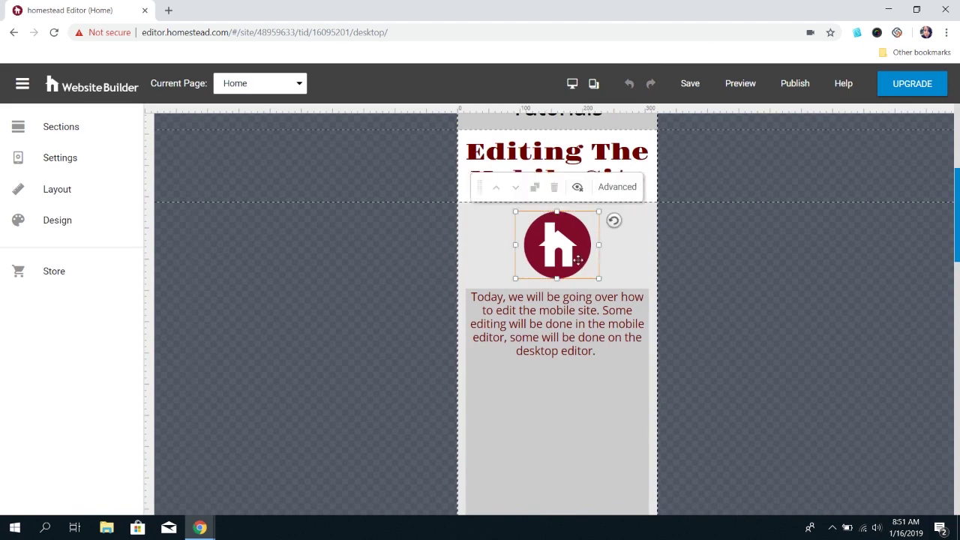
drag(599, 278, 638, 306)
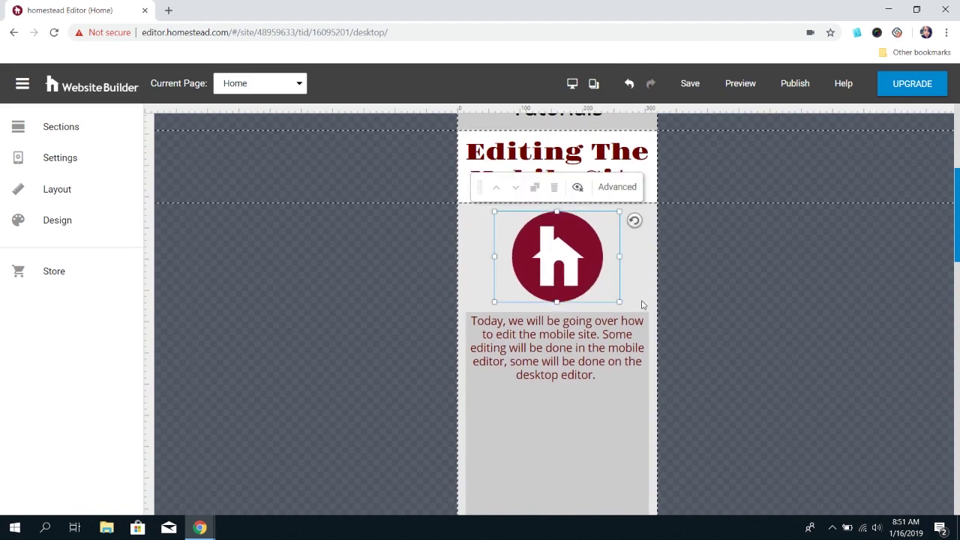
click(712, 321)
Step: Switch to the desktop version and set the layout of the first image in Section C's phone gallery to Fit, saving the gallery
click(571, 83)
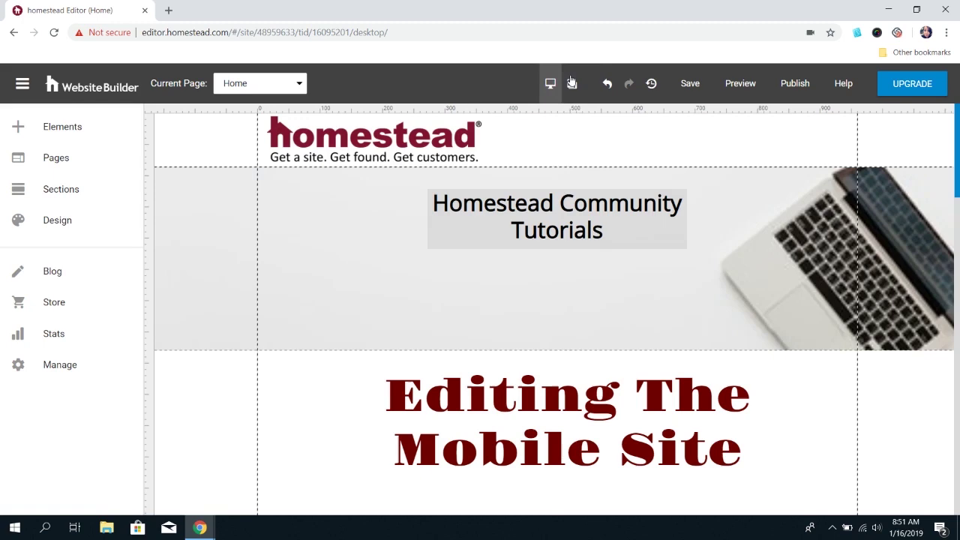
scroll(637, 239, down, 2)
scroll(638, 239, down, 6)
click(628, 279)
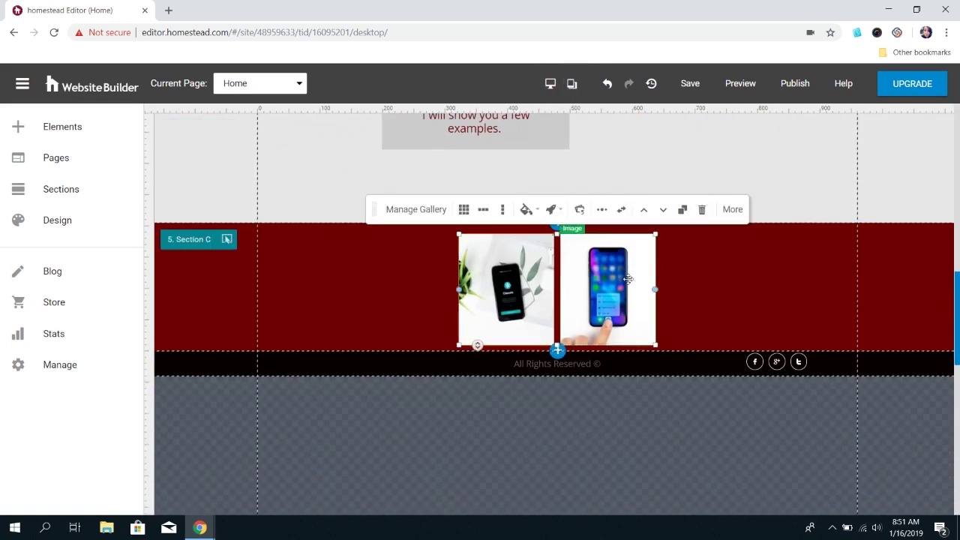
click(439, 210)
click(409, 197)
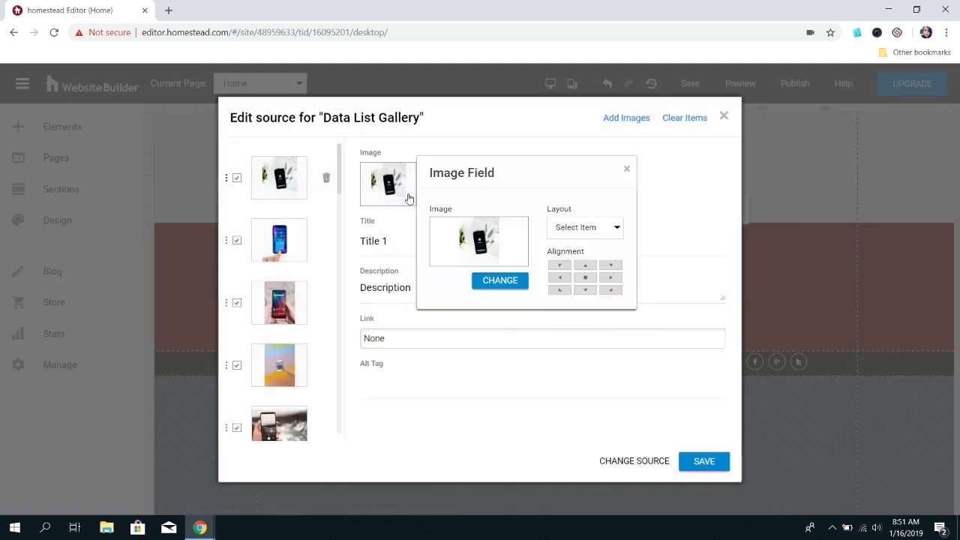
click(574, 231)
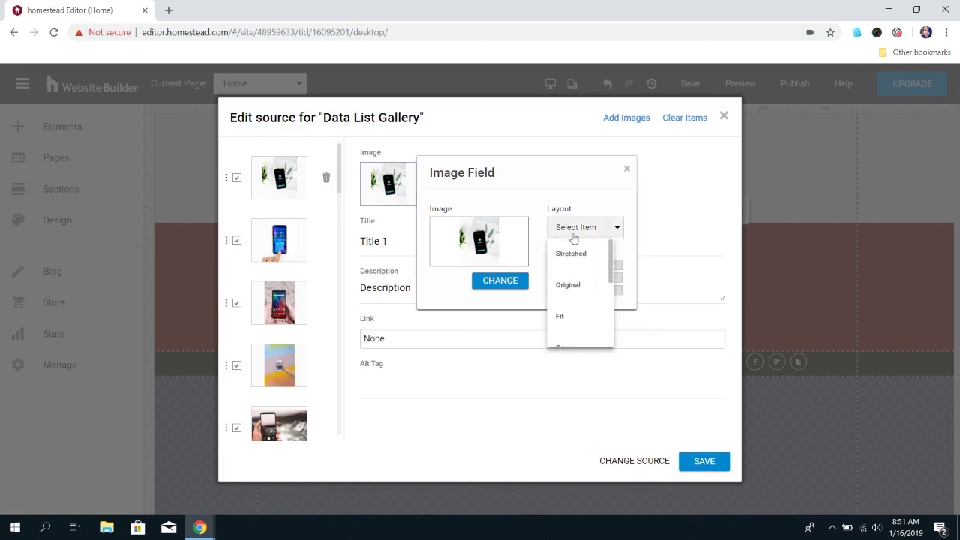
click(582, 322)
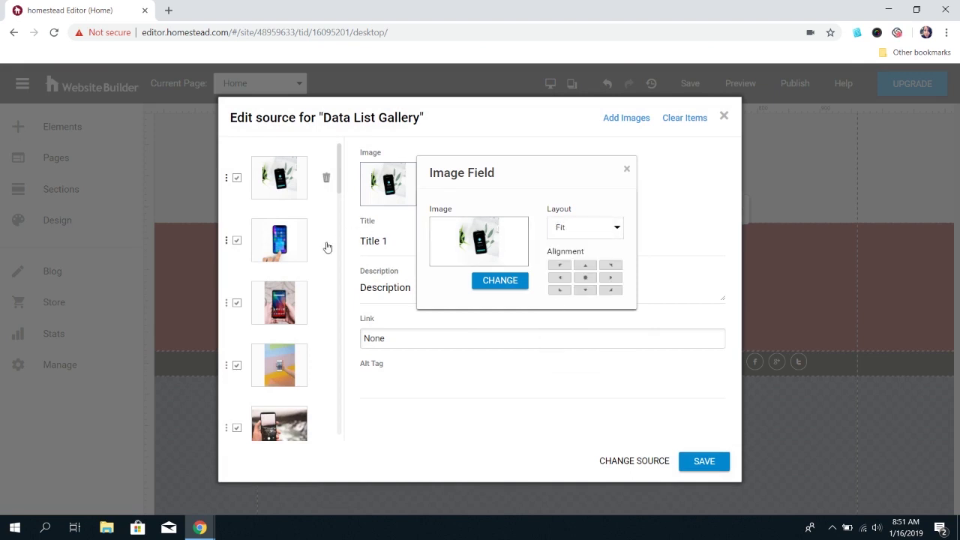
click(689, 455)
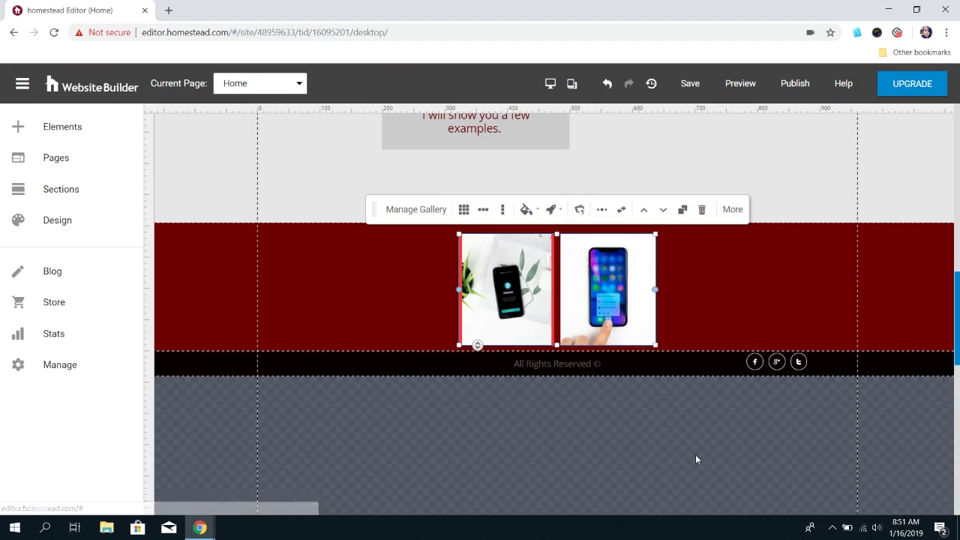
Step: Open the phone gallery's advanced settings in the desktop version to review its items-per-page and column layout options
click(732, 258)
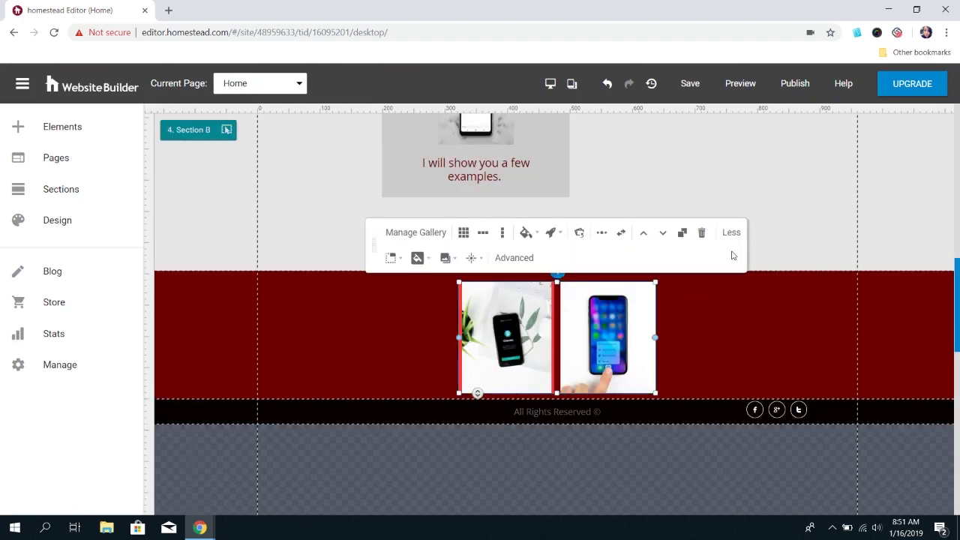
click(514, 258)
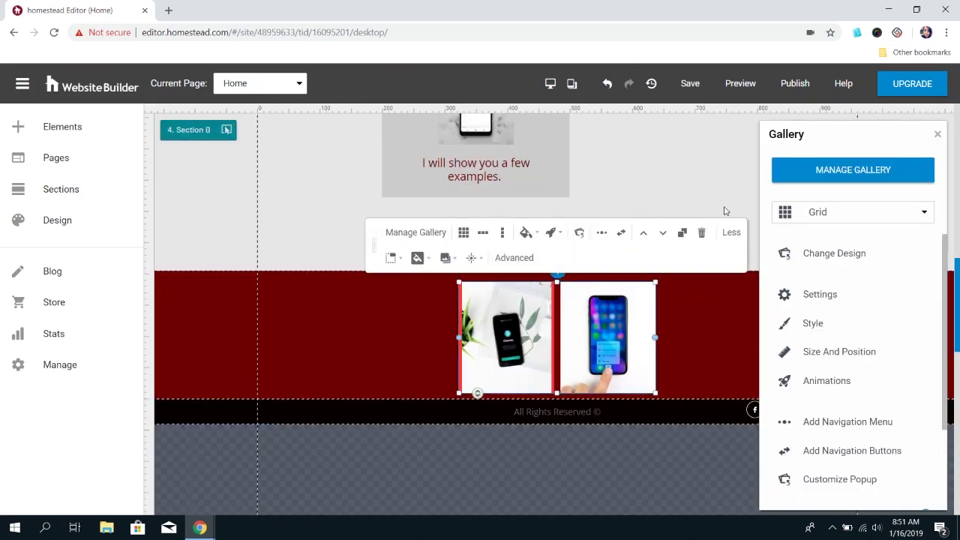
click(818, 296)
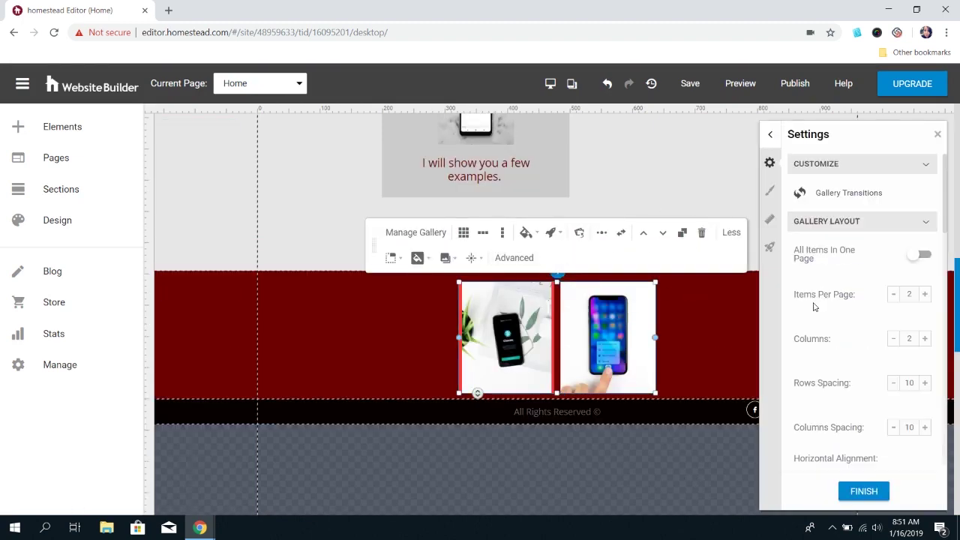
Step: Preview the site in the desktop and mobile versions, examining how the phone gallery displays its images in each
click(753, 80)
scroll(705, 303, down, 6)
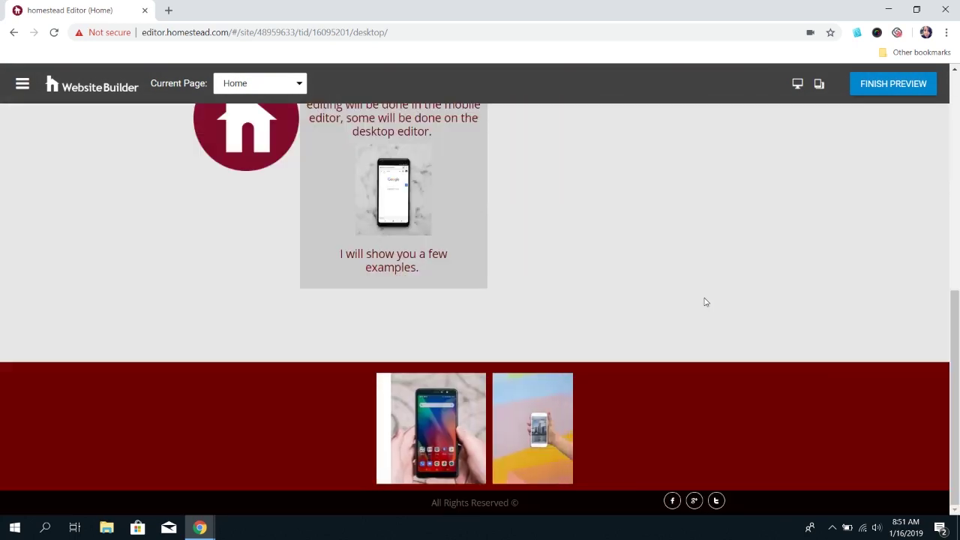
click(819, 83)
scroll(453, 321, down, 7)
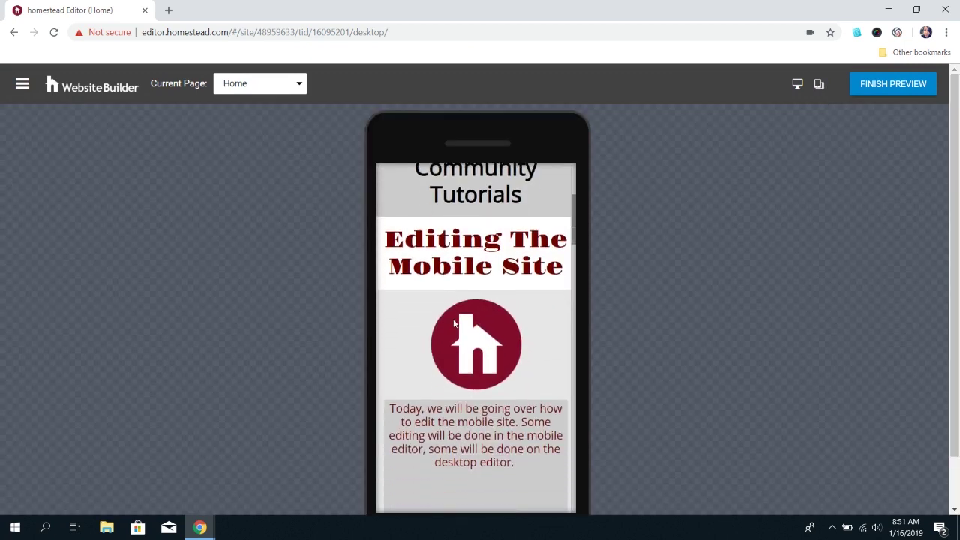
scroll(453, 323, down, 8)
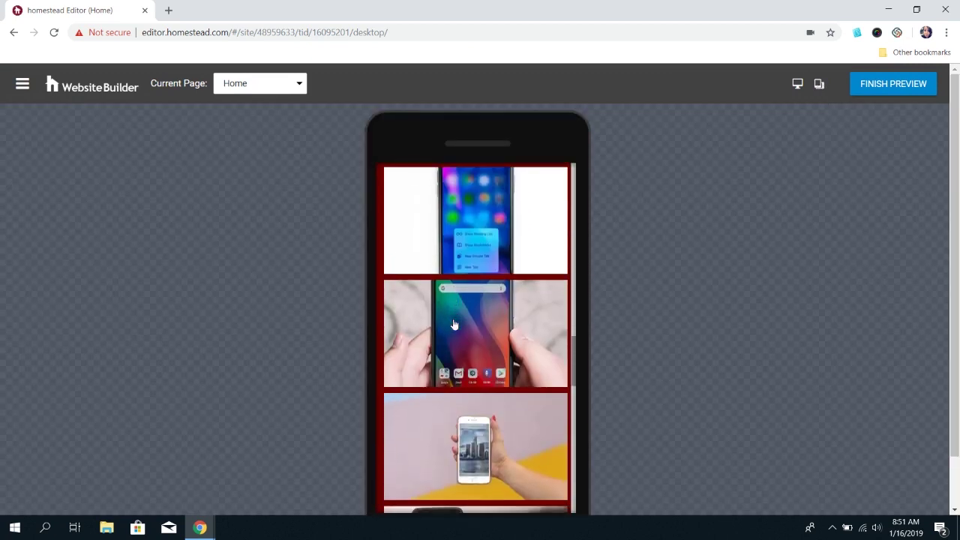
scroll(453, 323, down, 5)
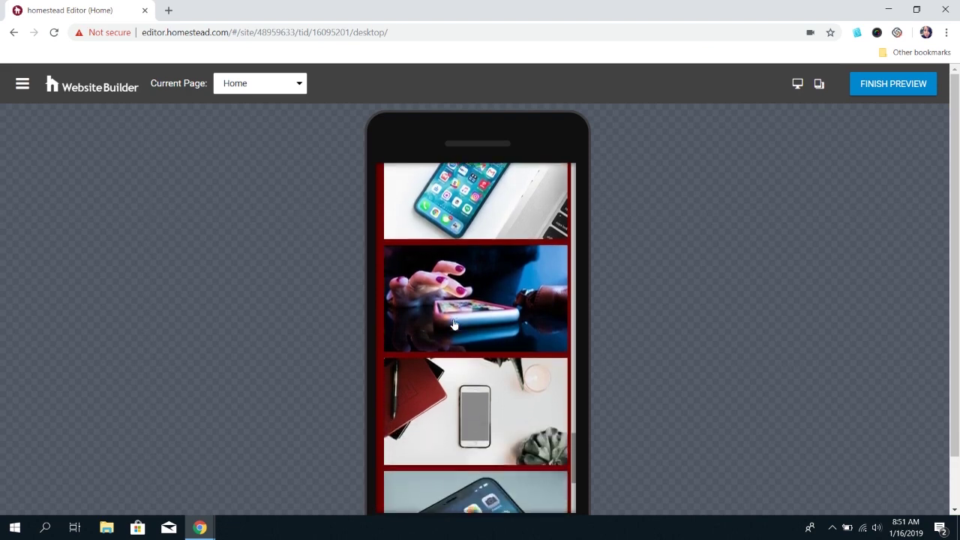
scroll(453, 323, up, 8)
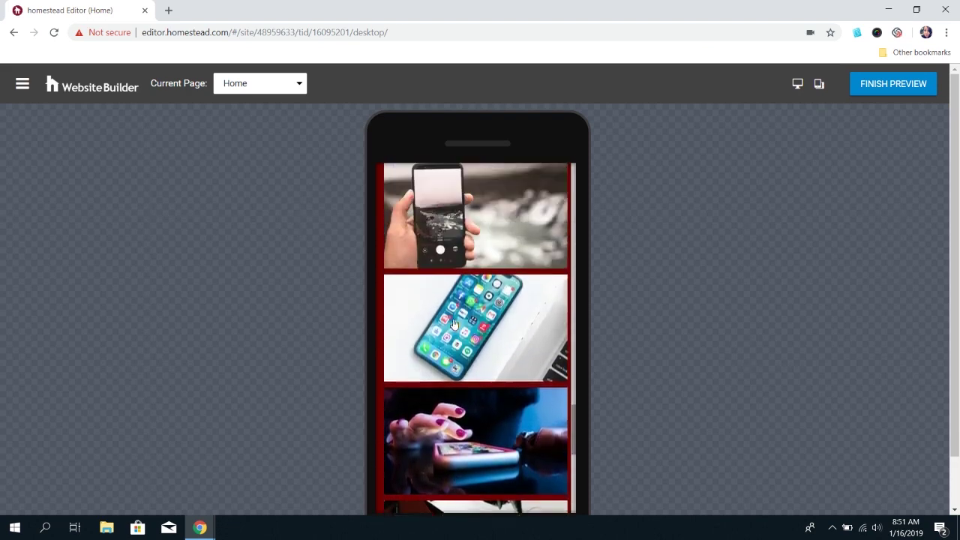
scroll(453, 323, up, 6)
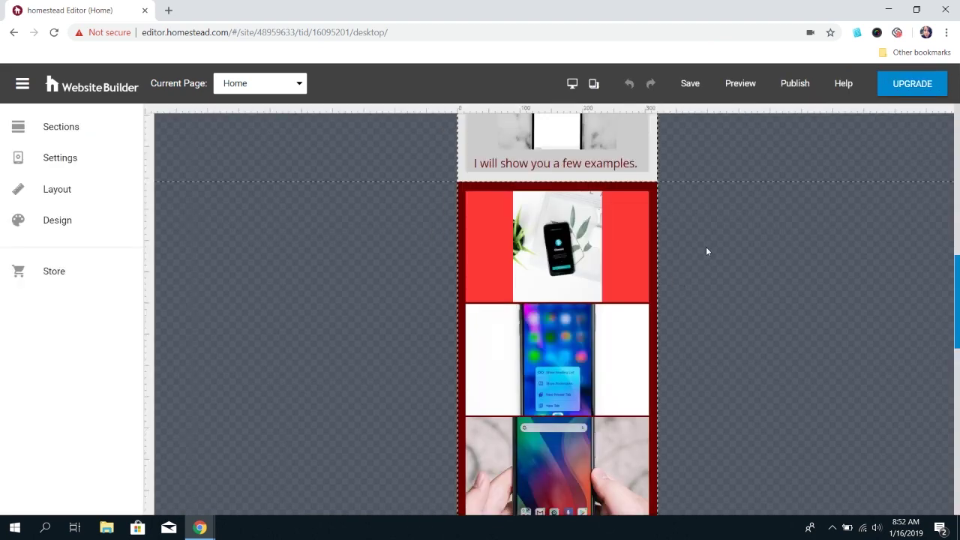
Step: In the mobile editor, enable Mobile Custom Style for the phone gallery and turn off All Items In One Page
click(642, 236)
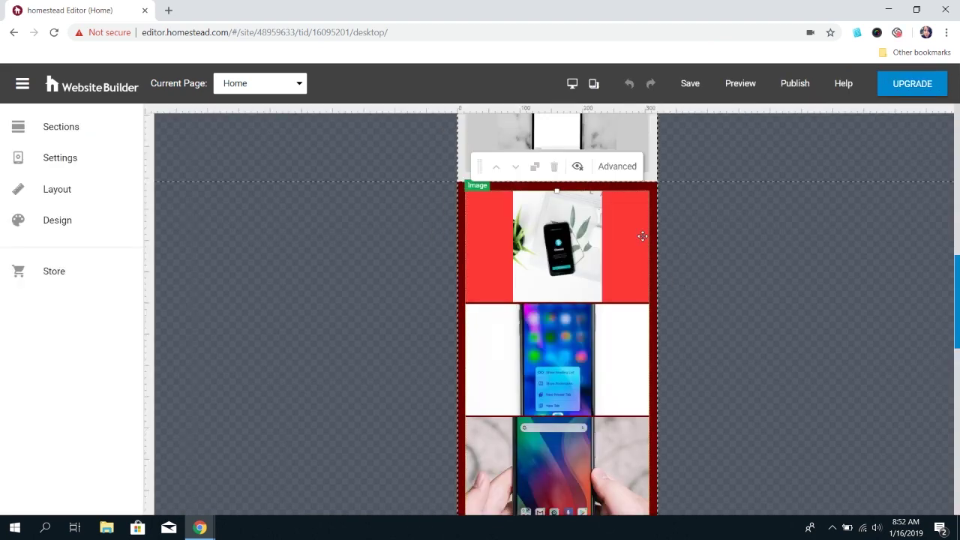
click(619, 172)
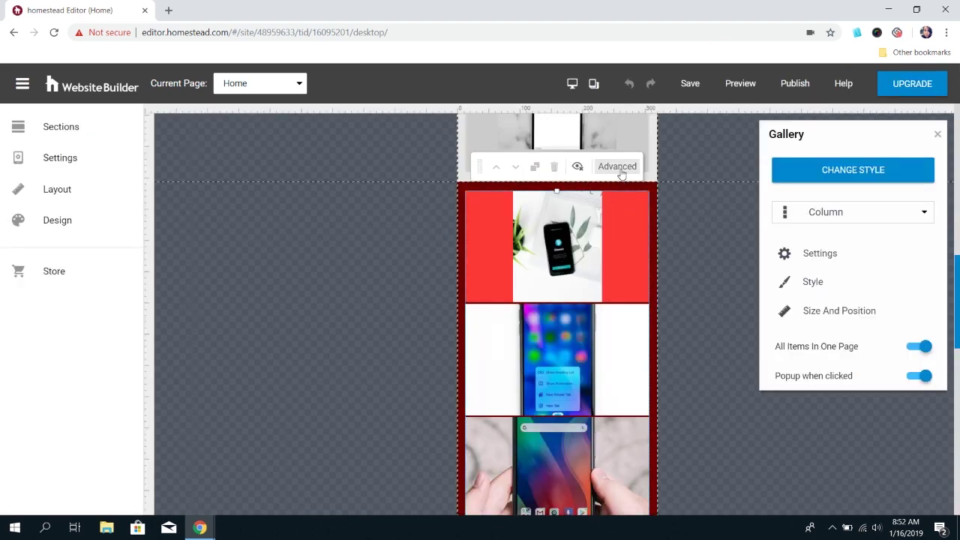
click(798, 289)
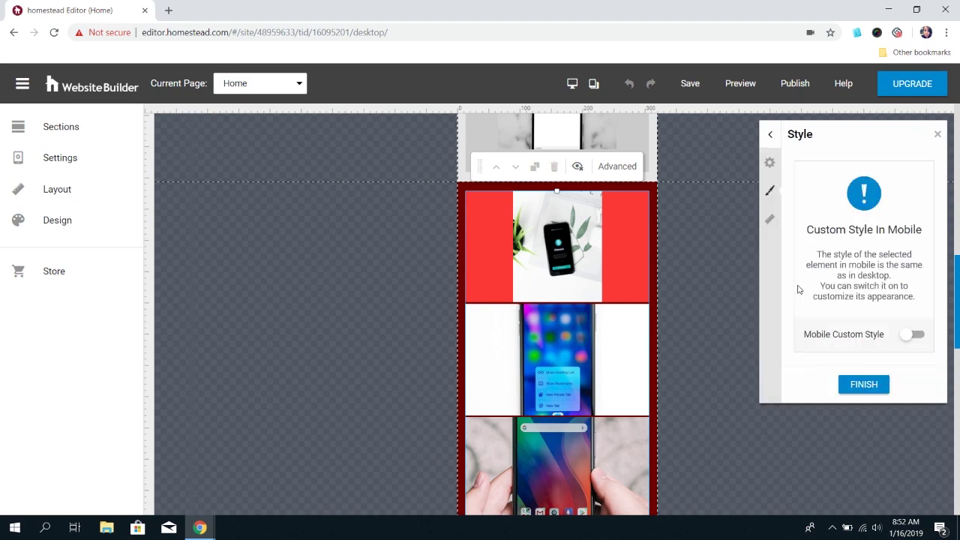
click(915, 337)
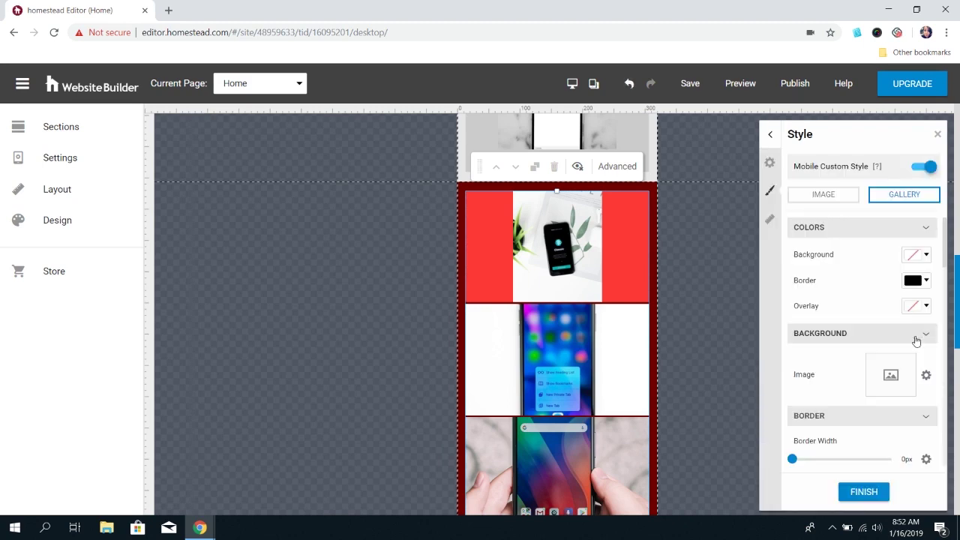
click(769, 163)
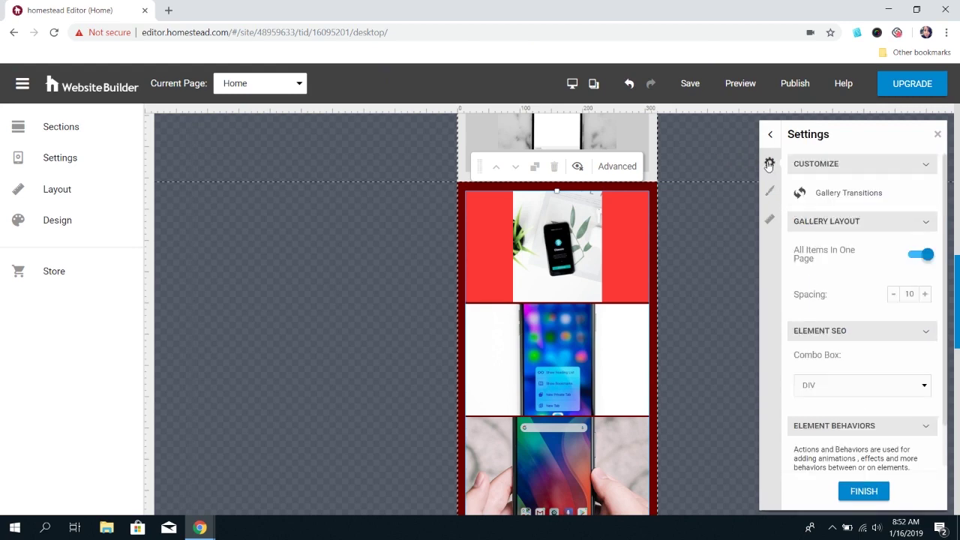
click(916, 257)
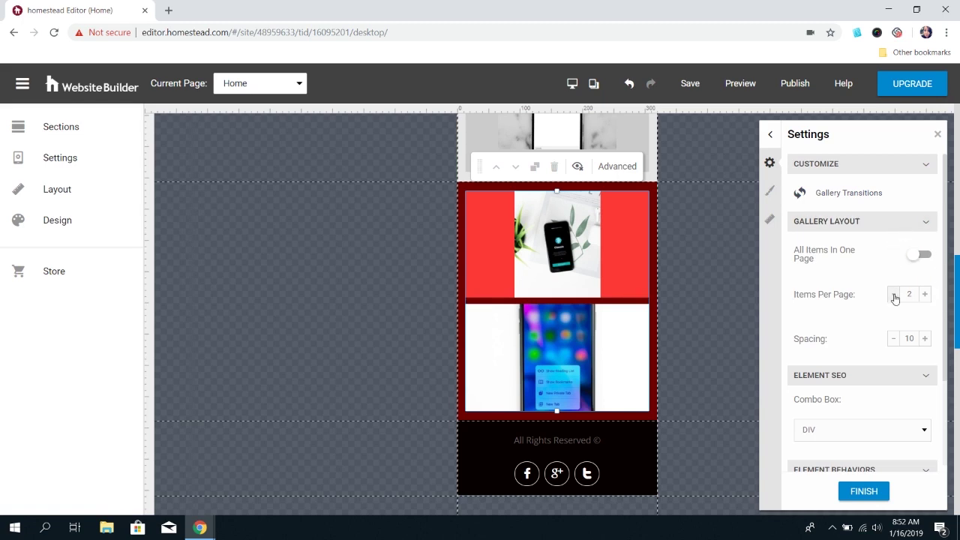
Step: Set the mobile gallery's entrance and exit animations to Fade, increase its auto transition interval, and finish the settings
click(849, 193)
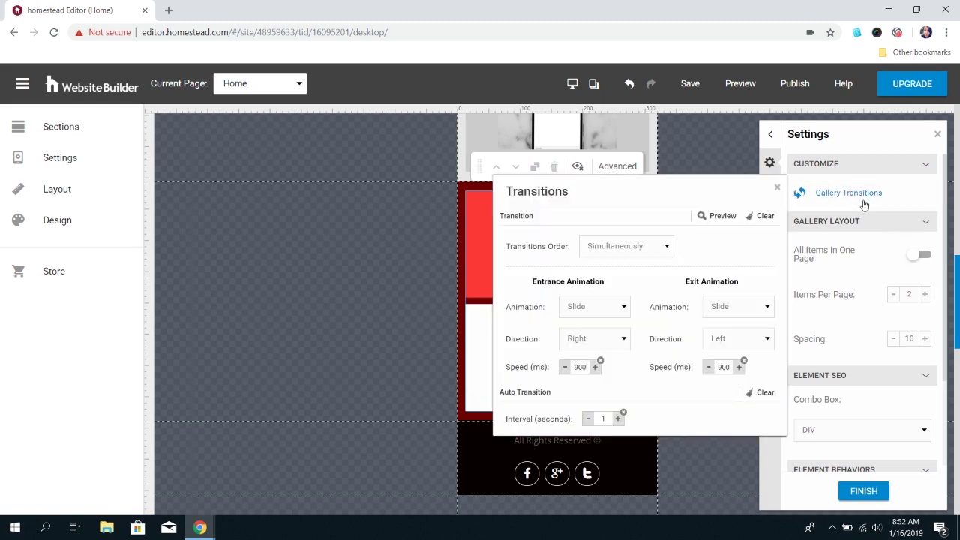
click(623, 306)
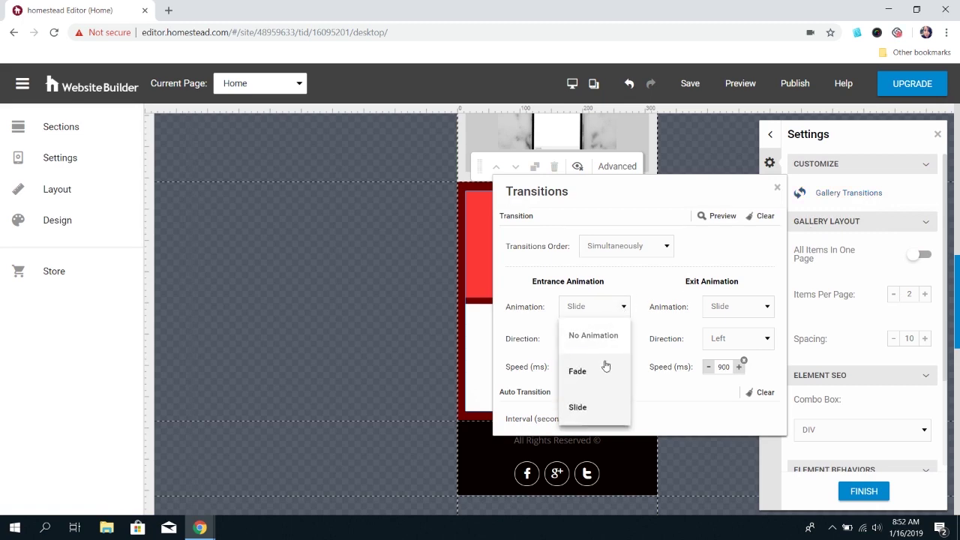
click(599, 368)
click(724, 307)
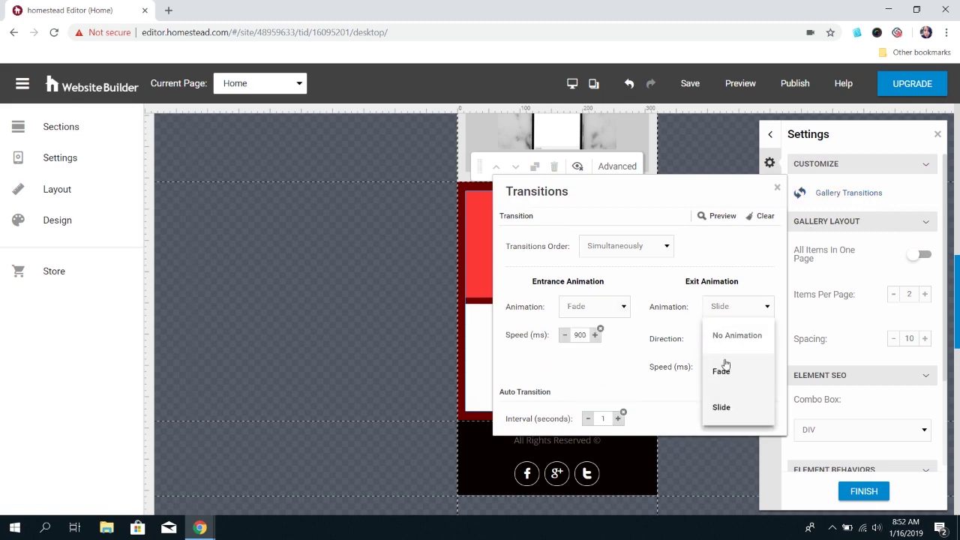
click(725, 371)
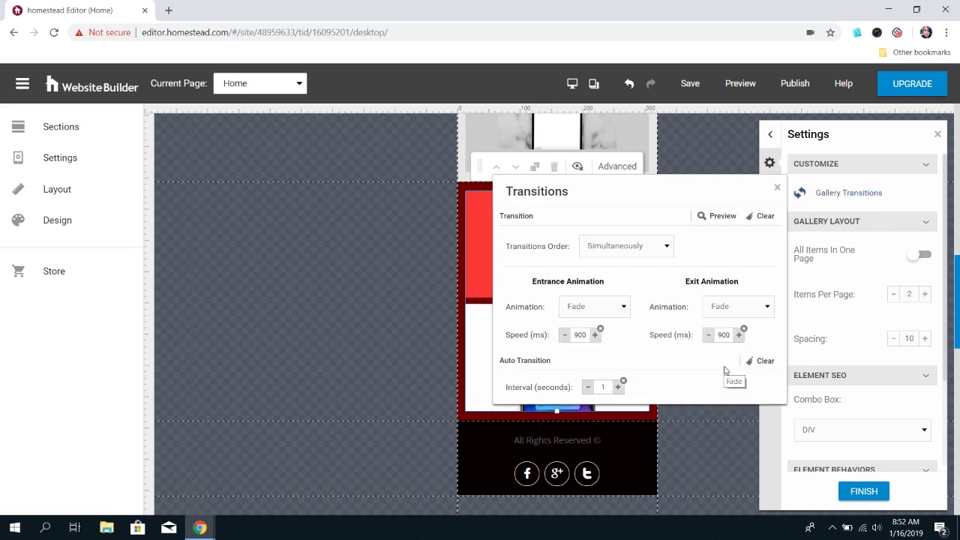
click(618, 387)
click(863, 492)
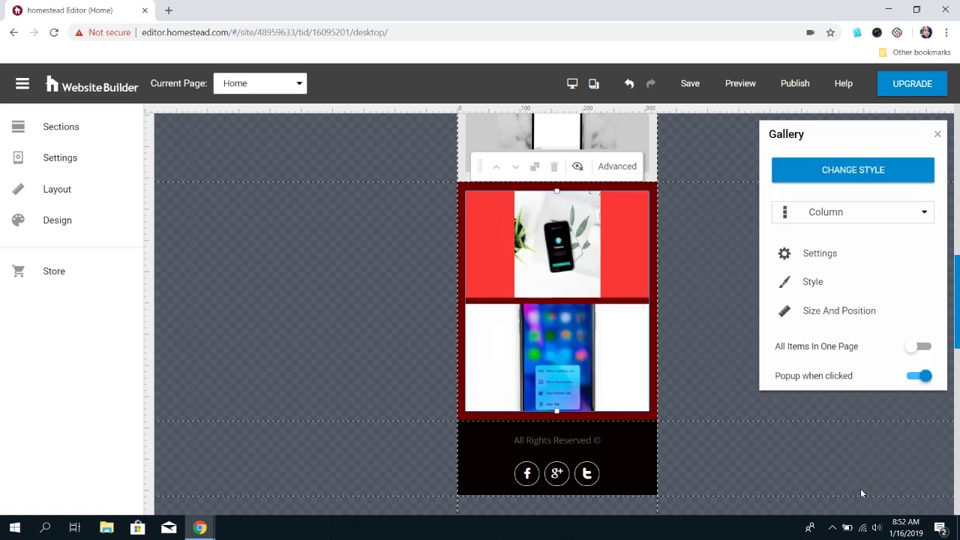
Step: Preview the mobile site and check how the phone gallery transitions between its images
click(739, 83)
scroll(538, 321, down, 3)
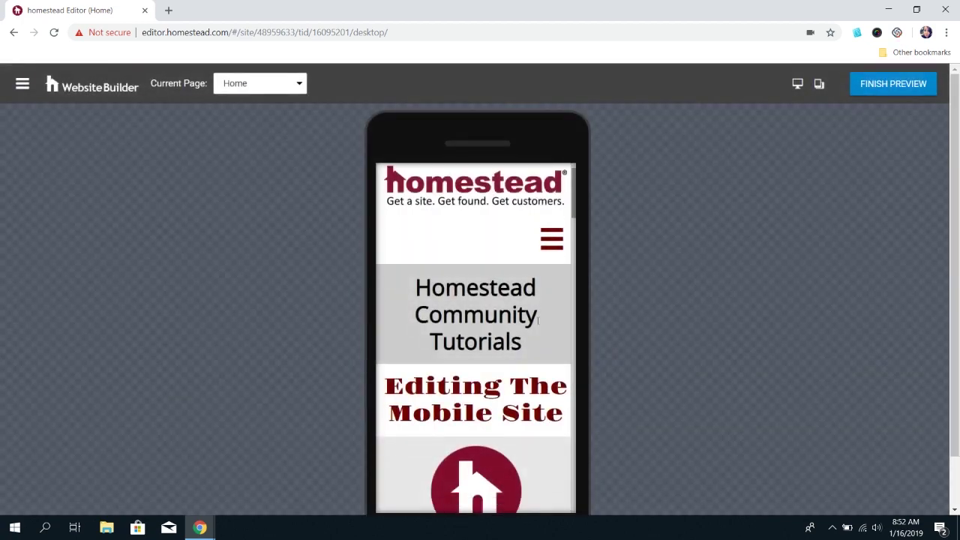
scroll(538, 321, down, 6)
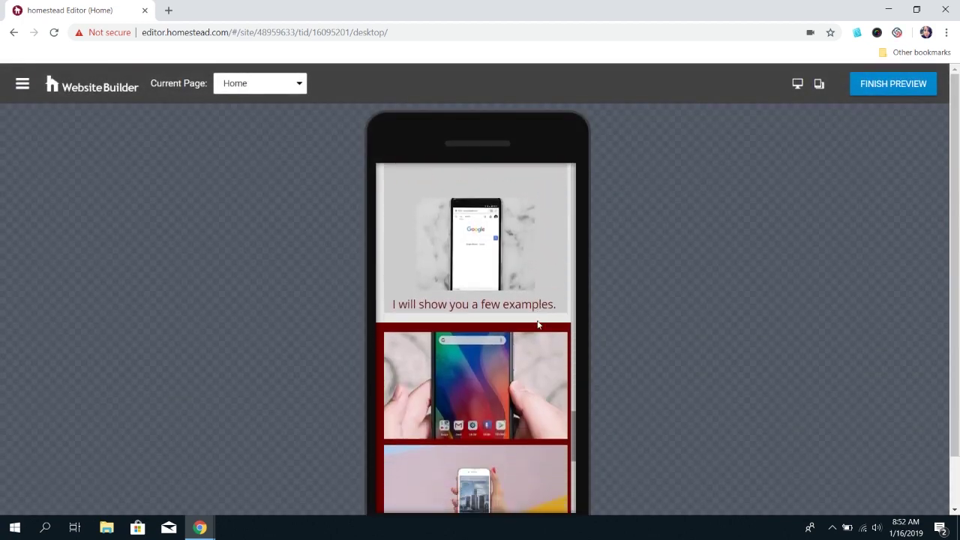
scroll(538, 326, down, 1)
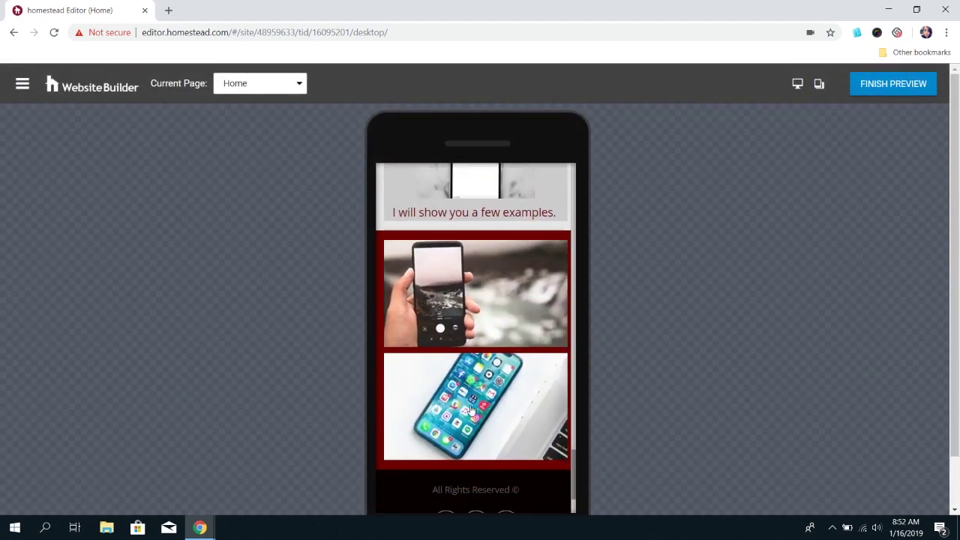